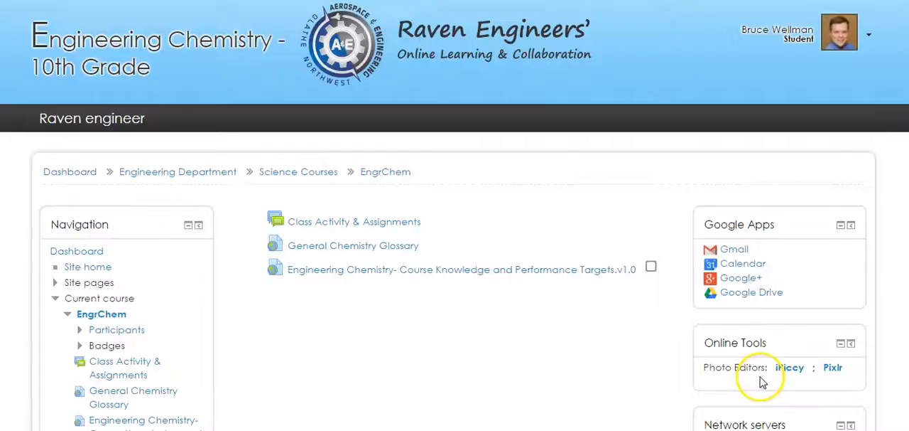
- Open the iPiccy photo editor from the course page's online tools and allow it to use local storage
{"action": "left_click", "coordinate": [790, 370]}
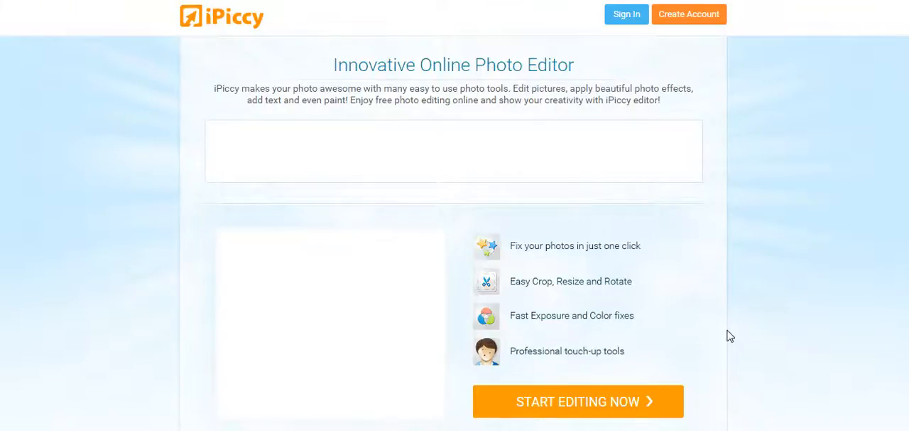
{"action": "left_click", "coordinate": [605, 401]}
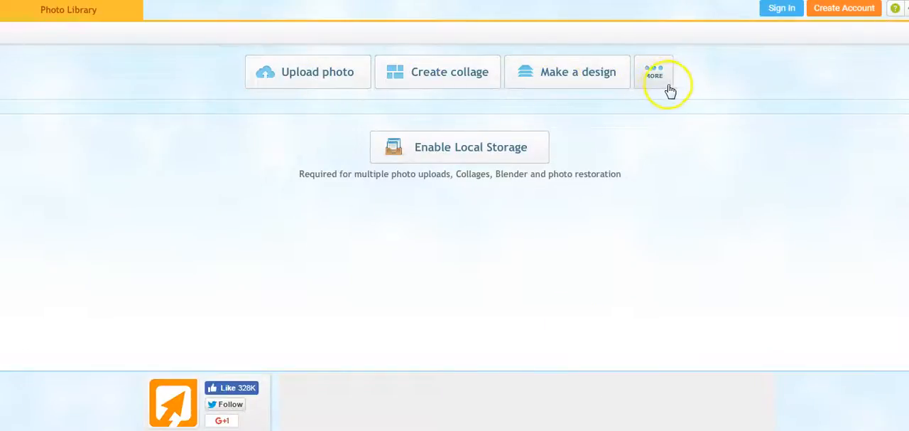
{"action": "left_click", "coordinate": [480, 155]}
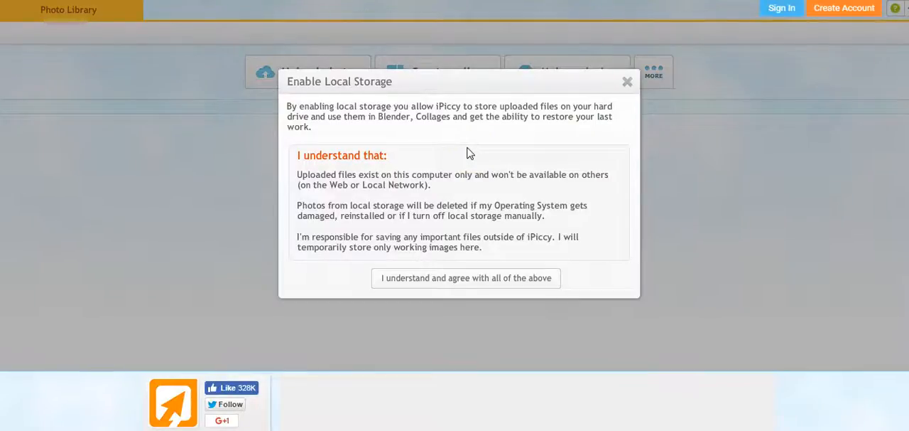
{"action": "left_click", "coordinate": [463, 279]}
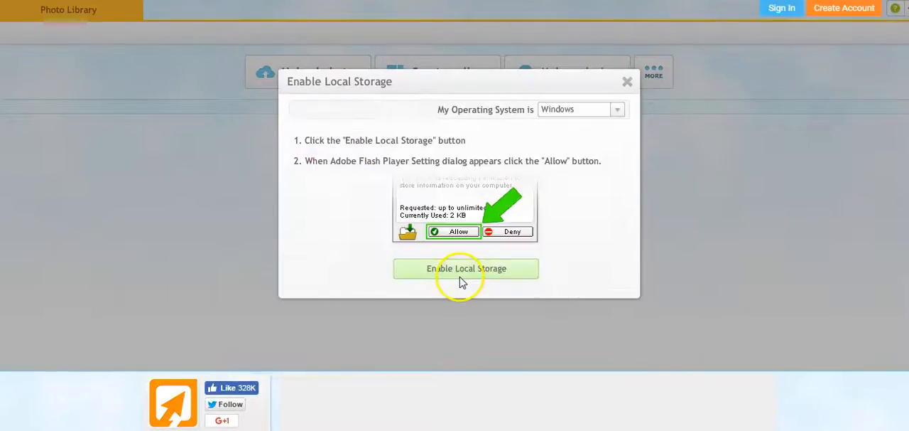
{"action": "left_click", "coordinate": [462, 274]}
{"action": "left_click", "coordinate": [451, 222]}
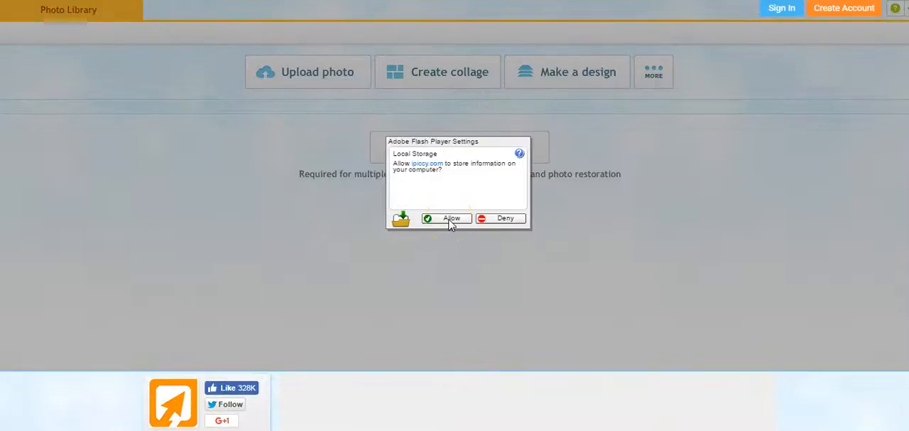
{"action": "left_click", "coordinate": [450, 220]}
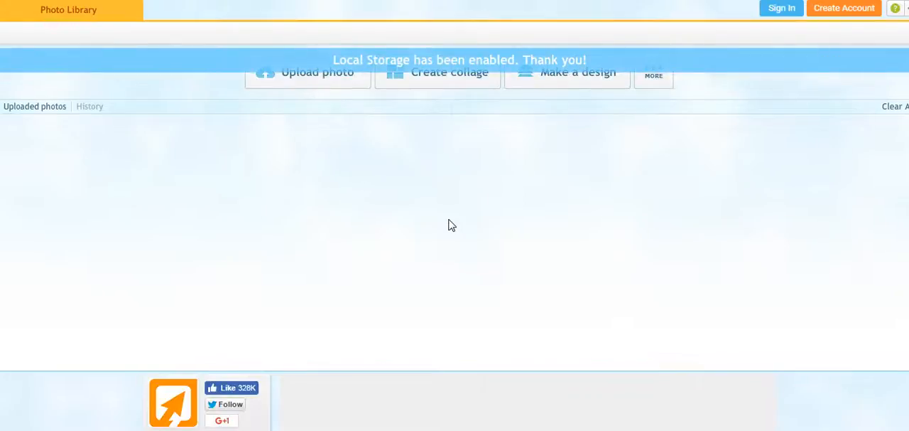
- Upload the photo IMG_3301 from the computer and open it for editing
{"action": "left_click", "coordinate": [319, 84]}
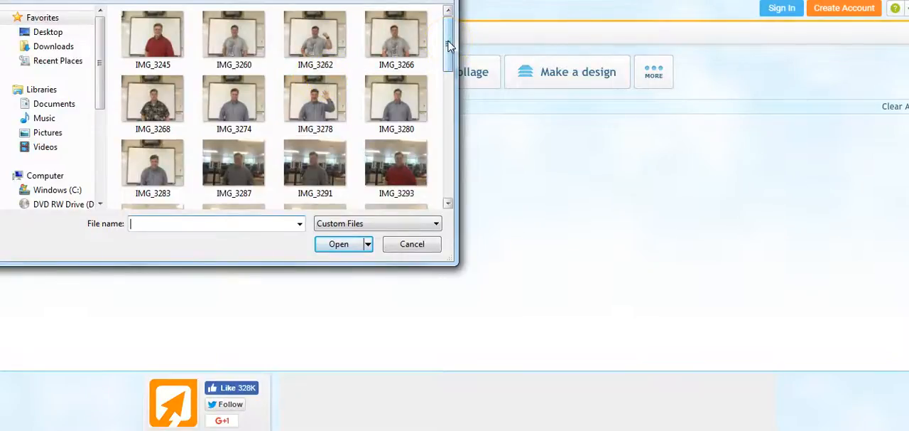
{"action": "mouse_move", "coordinate": [450, 46]}
{"action": "left_mouse_down"}
{"action": "mouse_move", "coordinate": [450, 70]}
{"action": "mouse_move", "coordinate": [450, 35]}
{"action": "left_mouse_up"}
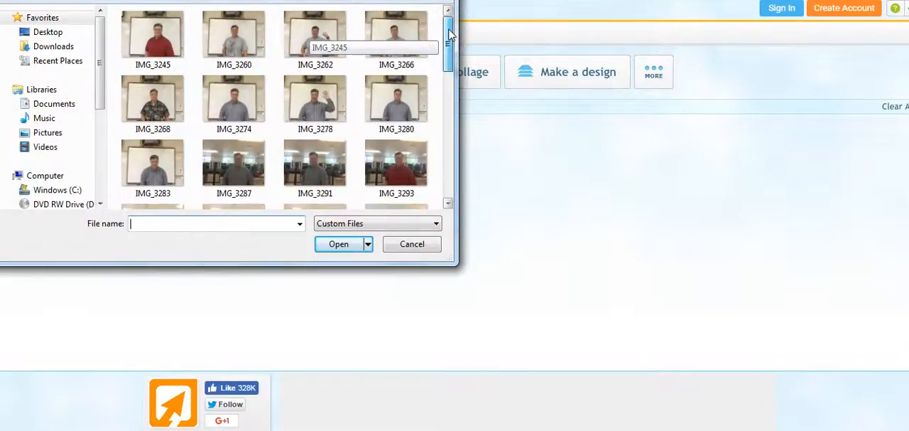
{"action": "left_click_drag", "start_coordinate": [450, 34], "coordinate": [448, 72]}
{"action": "left_click", "coordinate": [329, 140]}
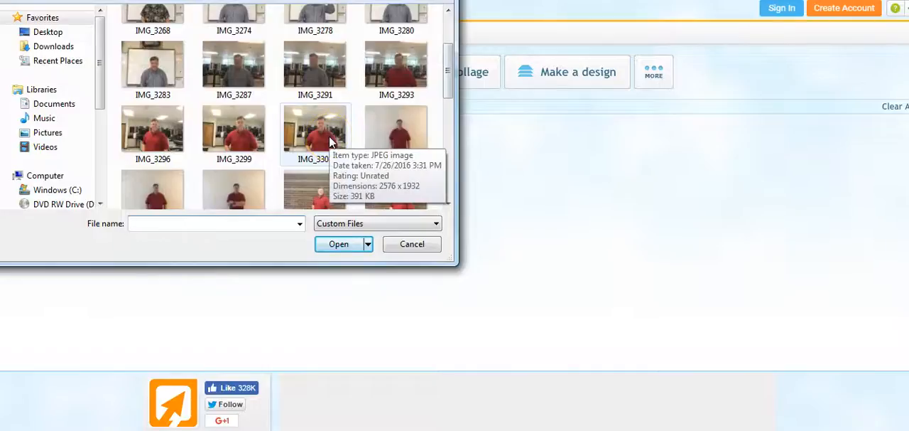
{"action": "double_click", "coordinate": [328, 140]}
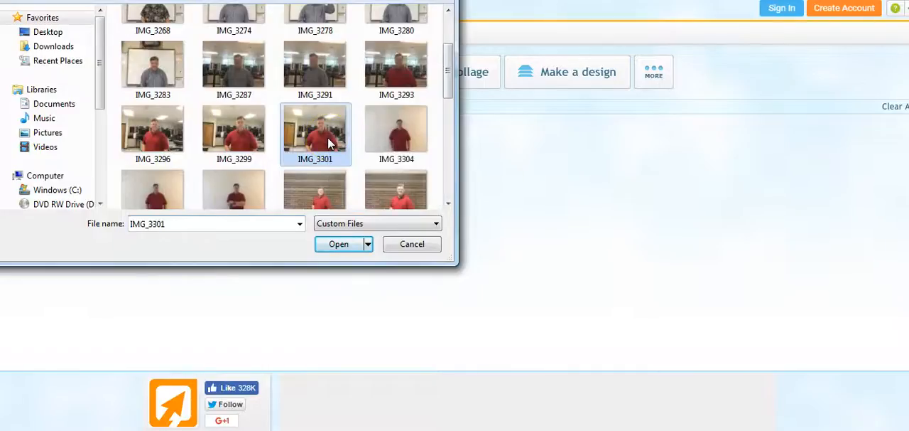
{"action": "left_click", "coordinate": [294, 147]}
{"action": "double_click", "coordinate": [49, 170]}
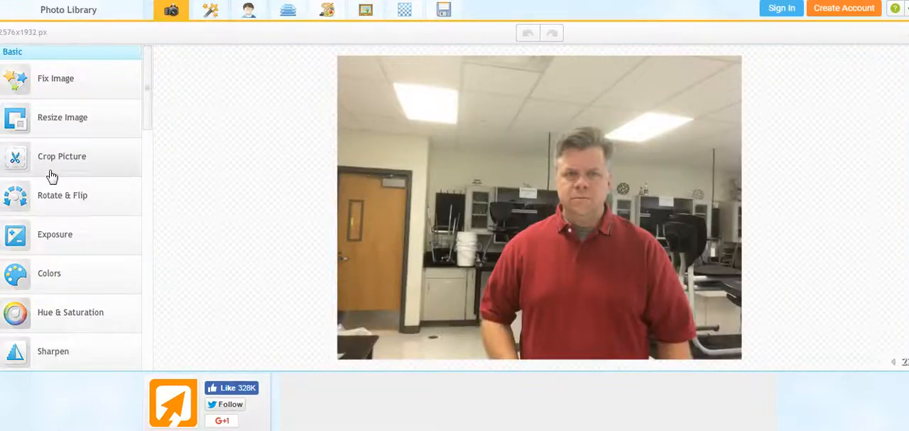
{"action": "left_click", "coordinate": [87, 195]}
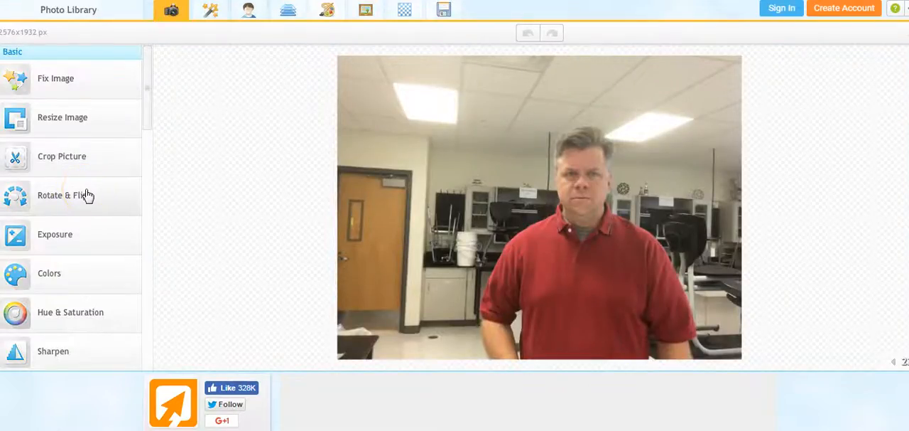
{"action": "left_click", "coordinate": [342, 198]}
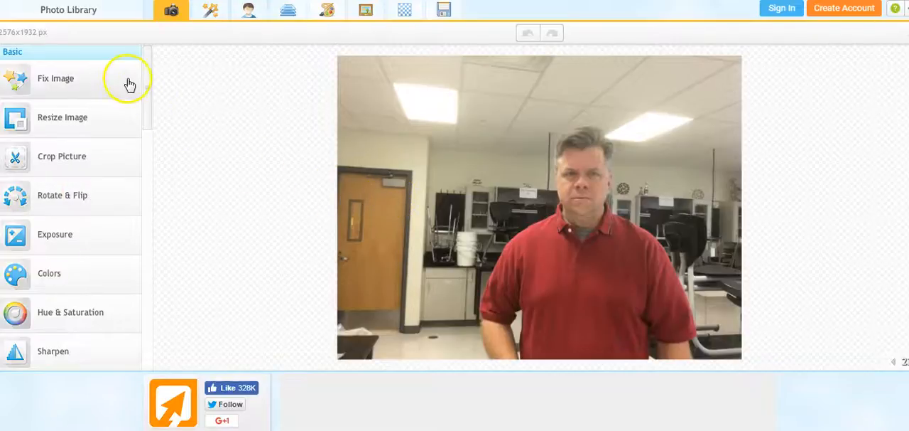
- Apply the automatic Fix Image correction to the photo
{"action": "left_click", "coordinate": [56, 79]}
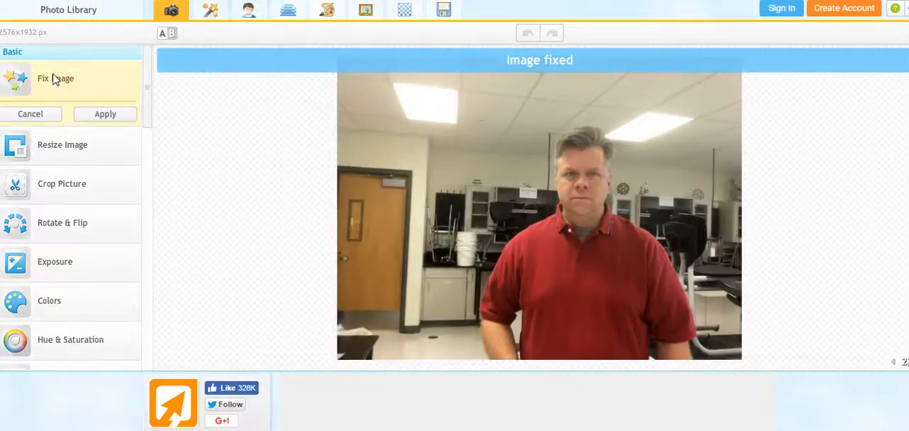
{"action": "left_click", "coordinate": [91, 115]}
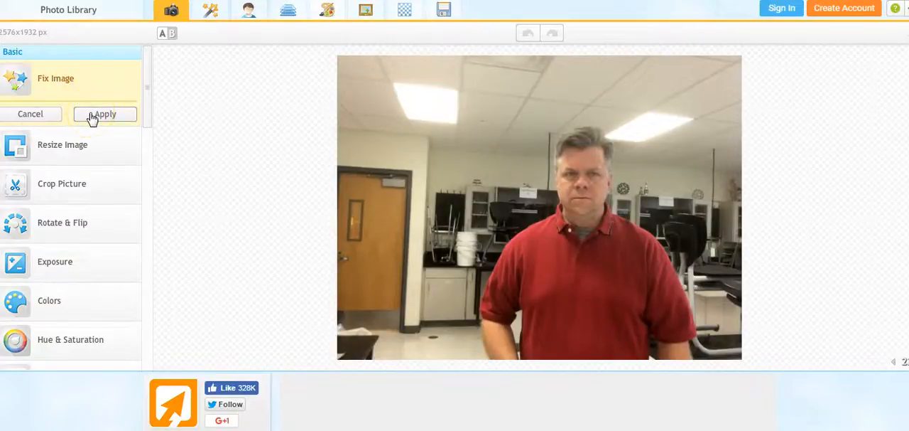
{"action": "left_click", "coordinate": [92, 116]}
- Start a crop and tighten its frame around the man's head and collar to about 743 by 808 pixels
{"action": "left_click", "coordinate": [48, 162]}
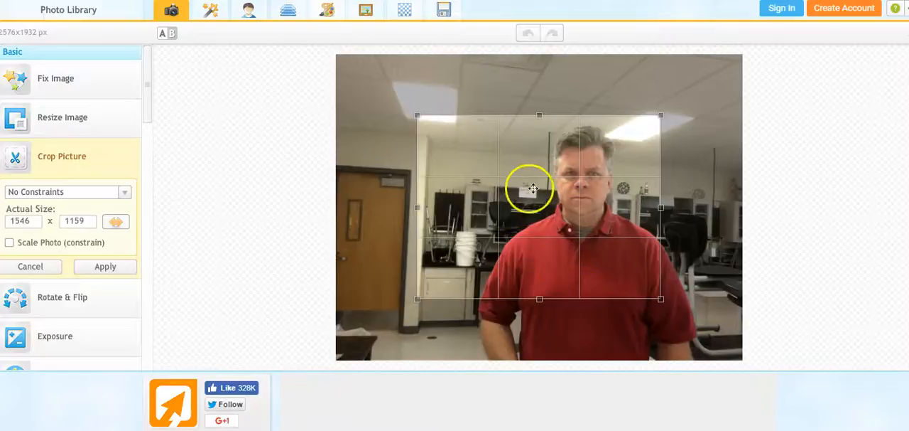
{"action": "left_click_drag", "start_coordinate": [512, 172], "coordinate": [554, 174]}
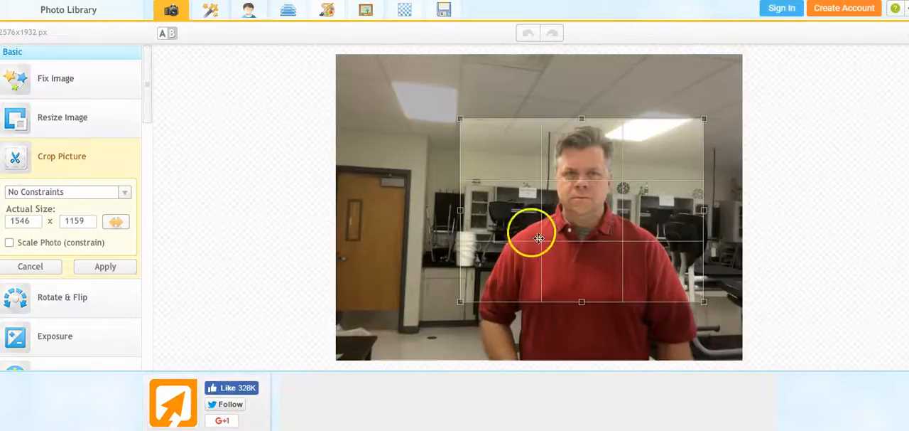
{"action": "left_click_drag", "start_coordinate": [456, 301], "coordinate": [524, 242]}
{"action": "left_click_drag", "start_coordinate": [702, 245], "coordinate": [641, 247]}
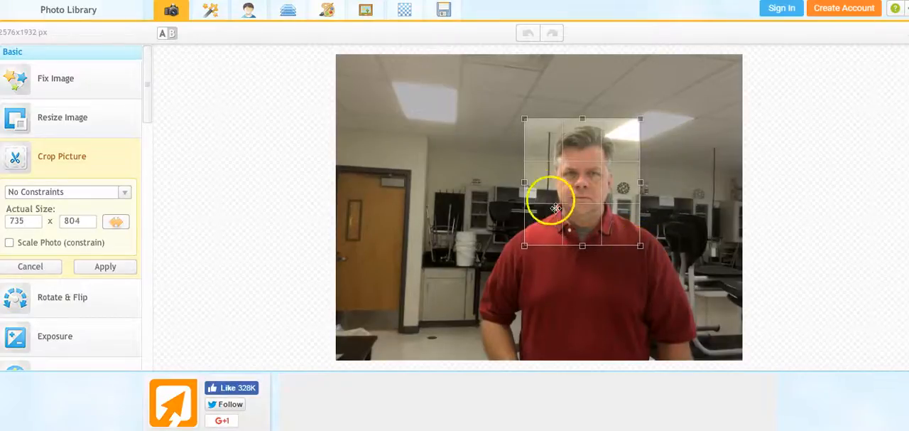
{"action": "left_click_drag", "start_coordinate": [522, 183], "coordinate": [523, 184]}
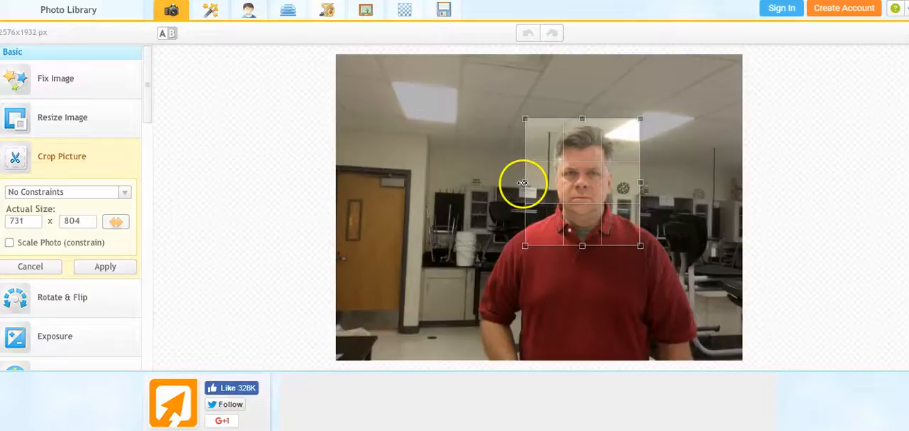
{"action": "left_click_drag", "start_coordinate": [641, 245], "coordinate": [643, 246]}
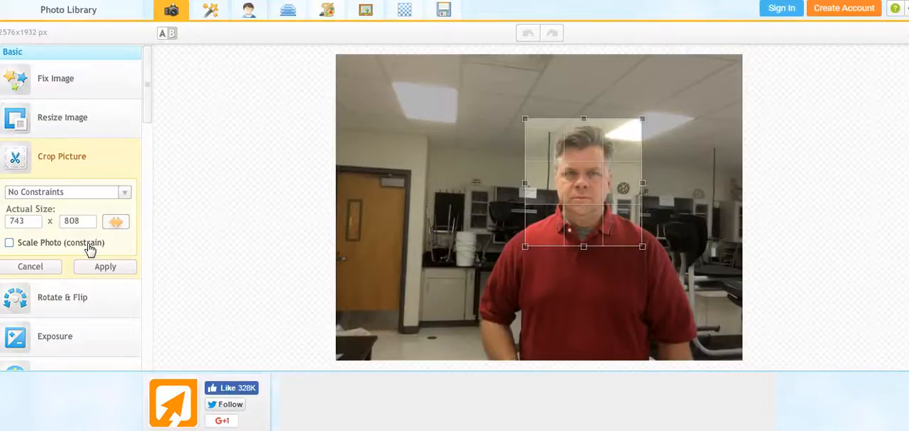
{"action": "left_click_drag", "start_coordinate": [24, 220], "coordinate": [7, 224]}
{"action": "type", "text": "75"}
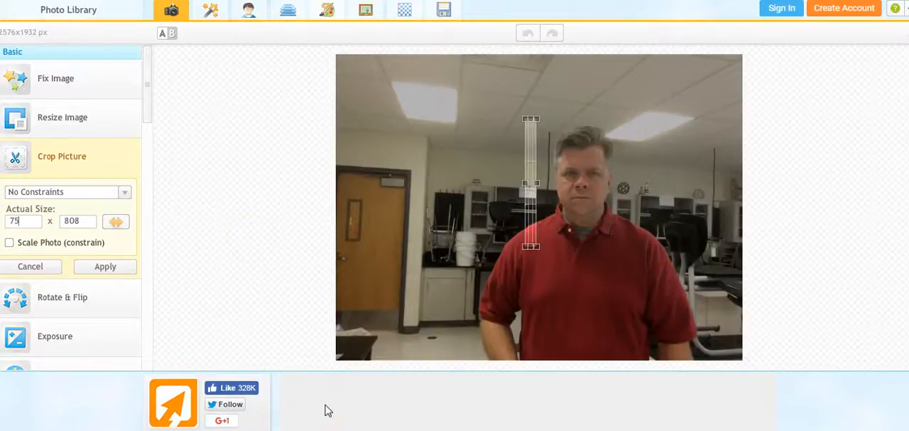
{"action": "key", "text": "Tab"}
{"action": "type", "text": "750"}
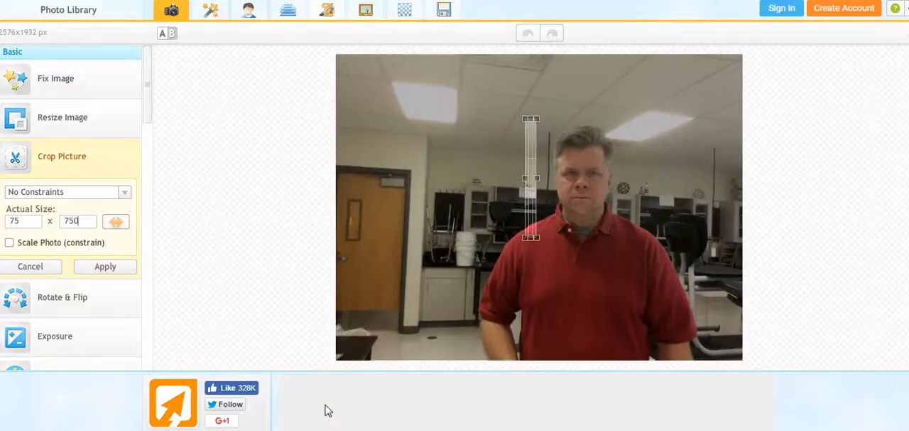
{"action": "key", "text": "Tab"}
{"action": "left_click", "coordinate": [9, 243]}
{"action": "left_click_drag", "start_coordinate": [535, 237], "coordinate": [576, 243]}
{"action": "left_click", "coordinate": [9, 243]}
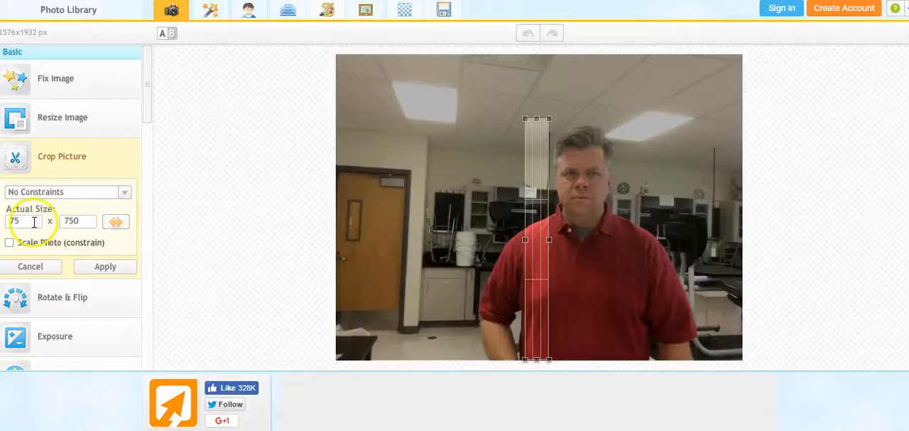
- Set the crop size to 750 by 750 pixels
{"action": "left_click", "coordinate": [34, 221]}
{"action": "type", "text": "750"}
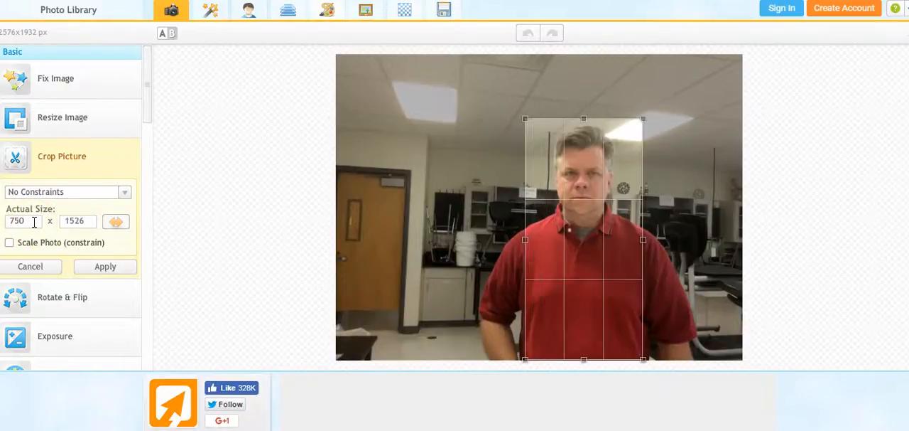
{"action": "left_click", "coordinate": [90, 221]}
{"action": "left_click_drag", "start_coordinate": [91, 221], "coordinate": [61, 223]}
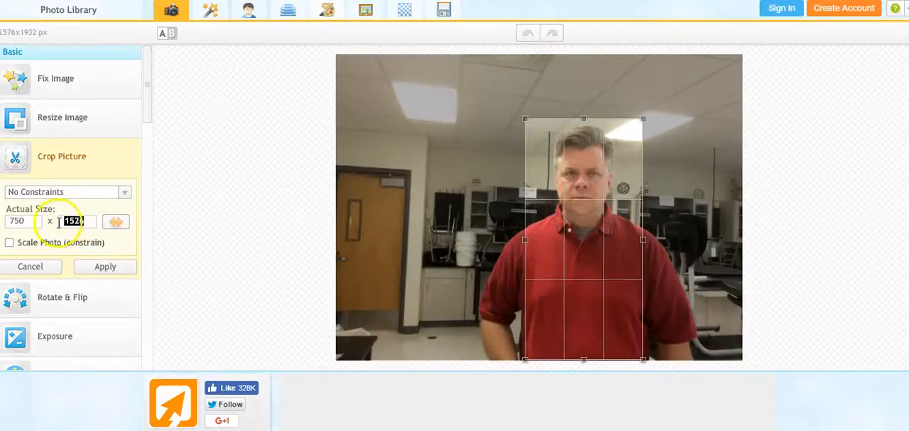
{"action": "type", "text": "750"}
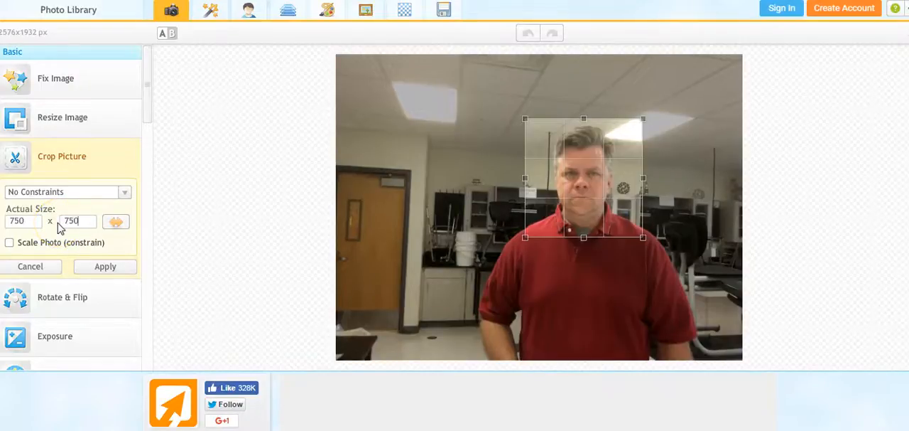
- Centre the square crop frame over the man's head and apply the crop
{"action": "left_click_drag", "start_coordinate": [617, 197], "coordinate": [615, 199]}
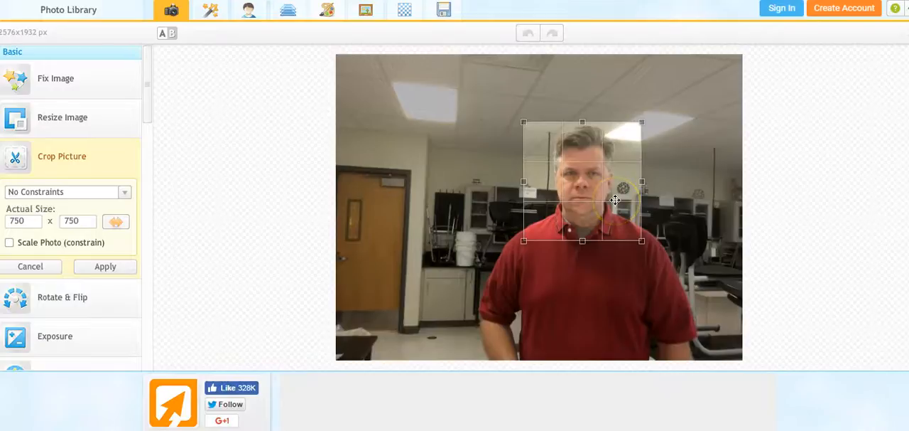
{"action": "left_click_drag", "start_coordinate": [615, 200], "coordinate": [615, 199]}
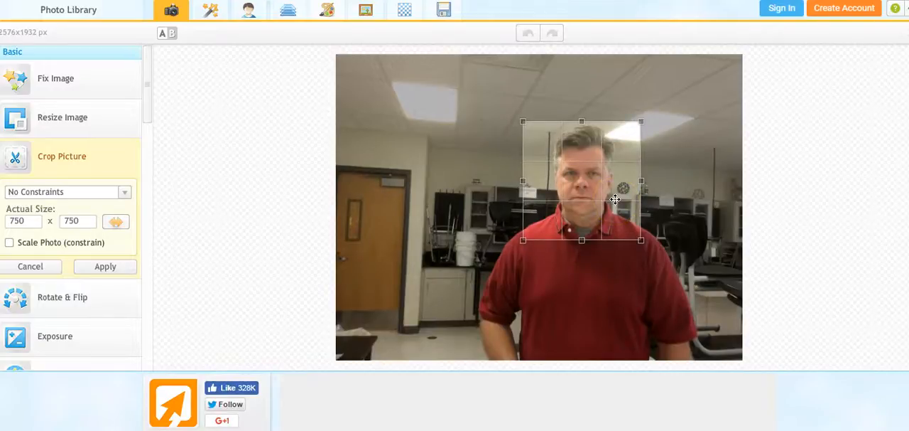
{"action": "left_click", "coordinate": [104, 266]}
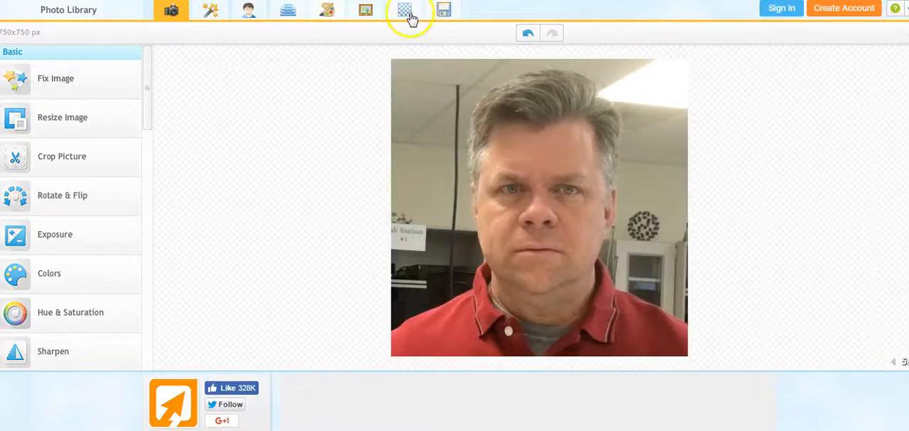
- Set up the photo for saving as a JPG named IMG_3301_cropped with the quality at 92%
{"action": "left_click", "coordinate": [443, 11]}
{"action": "left_click", "coordinate": [298, 102]}
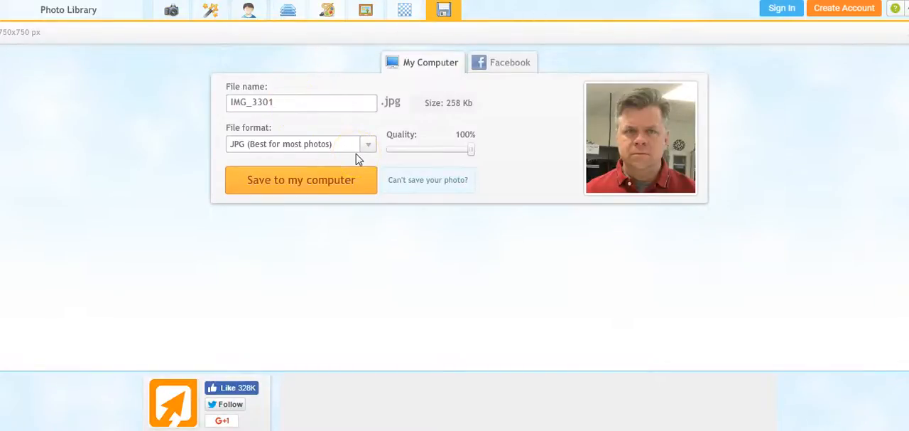
{"action": "type", "text": "_cropped"}
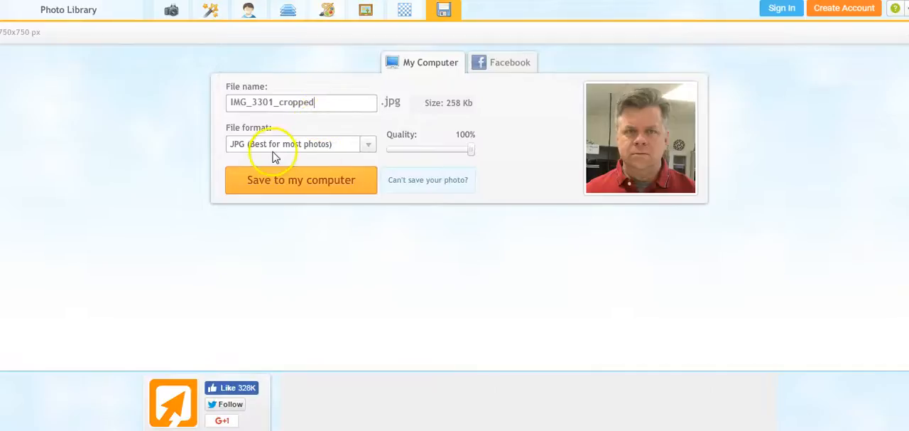
{"action": "left_click", "coordinate": [366, 144]}
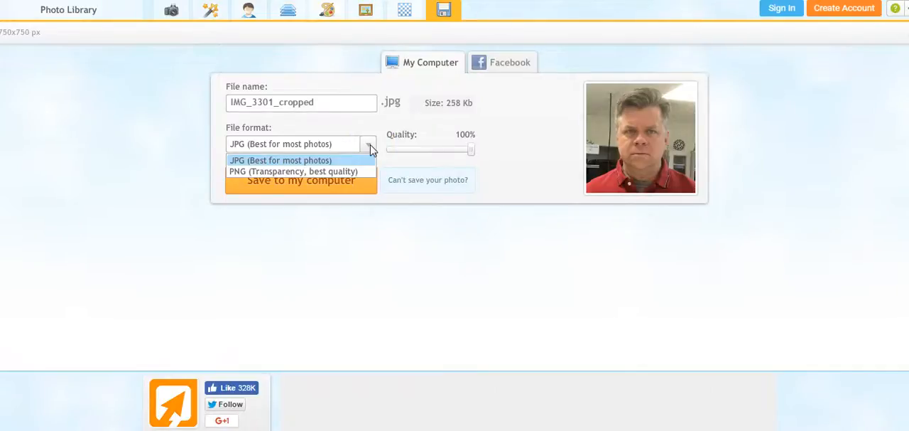
{"action": "left_click", "coordinate": [370, 147]}
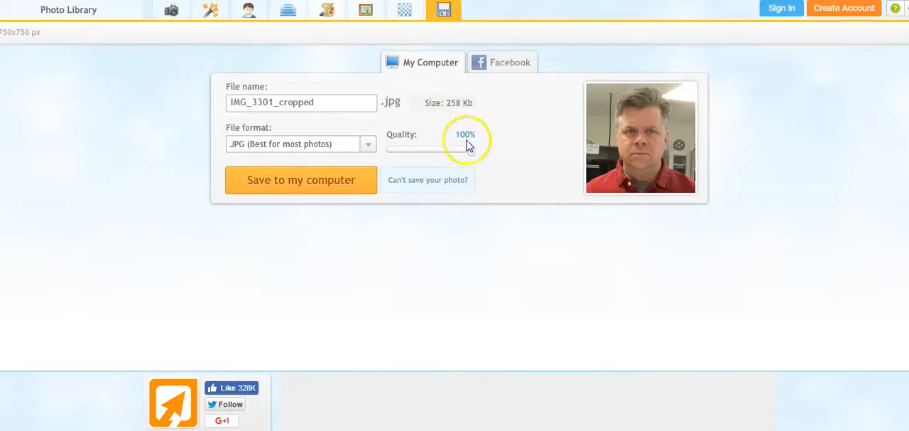
{"action": "left_click_drag", "start_coordinate": [473, 151], "coordinate": [463, 153]}
{"action": "left_click_drag", "start_coordinate": [465, 154], "coordinate": [467, 154]}
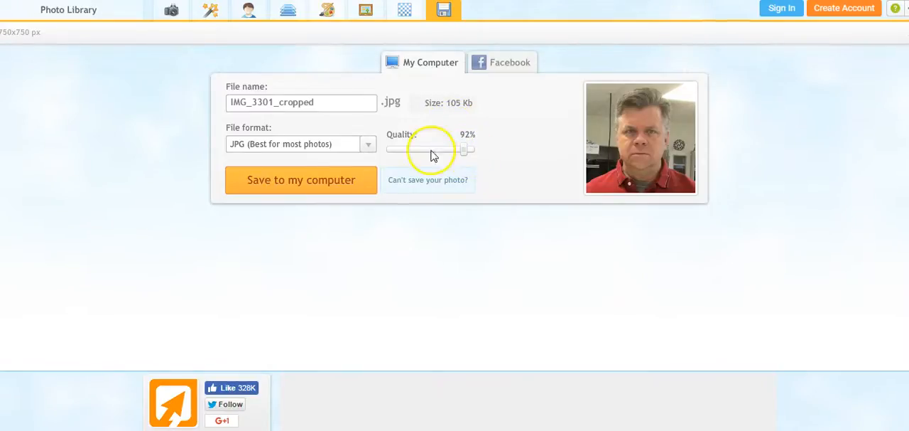
- Save the cropped photo to the computer and close it in the editor
{"action": "left_click", "coordinate": [290, 181]}
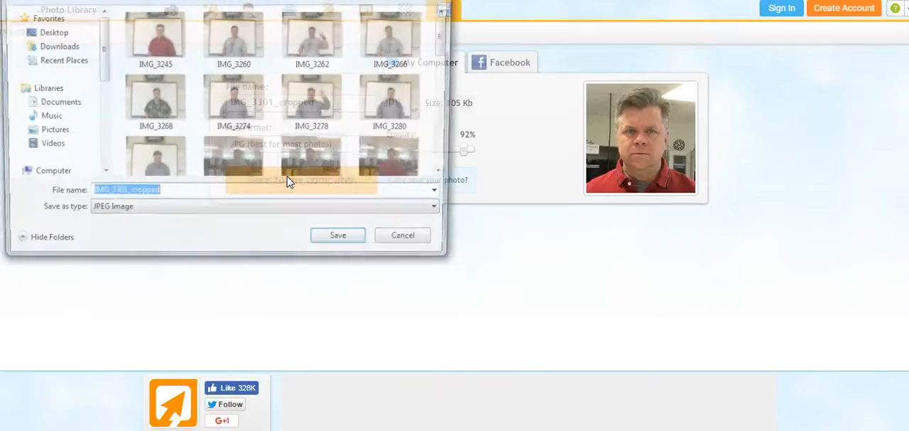
{"action": "left_click", "coordinate": [343, 245]}
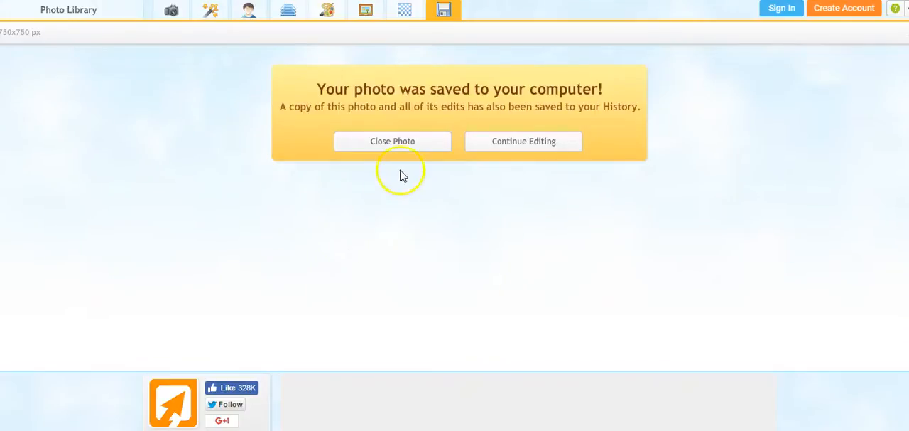
{"action": "left_click", "coordinate": [404, 147]}
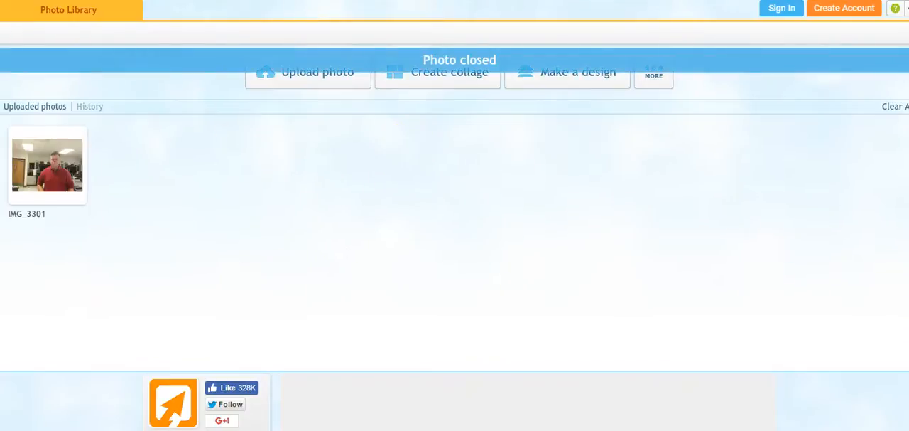
- Reopen the uploaded photo IMG_3301 from the photo library for editing
{"action": "left_click", "coordinate": [44, 163]}
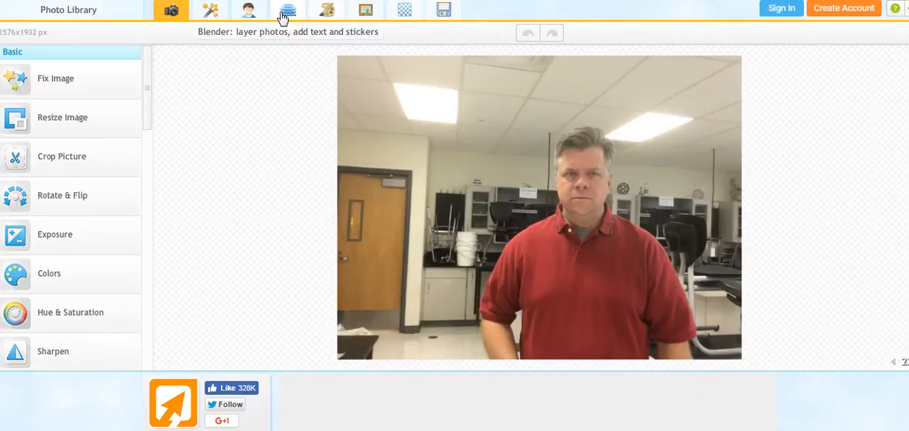
{"action": "left_click", "coordinate": [321, 16]}
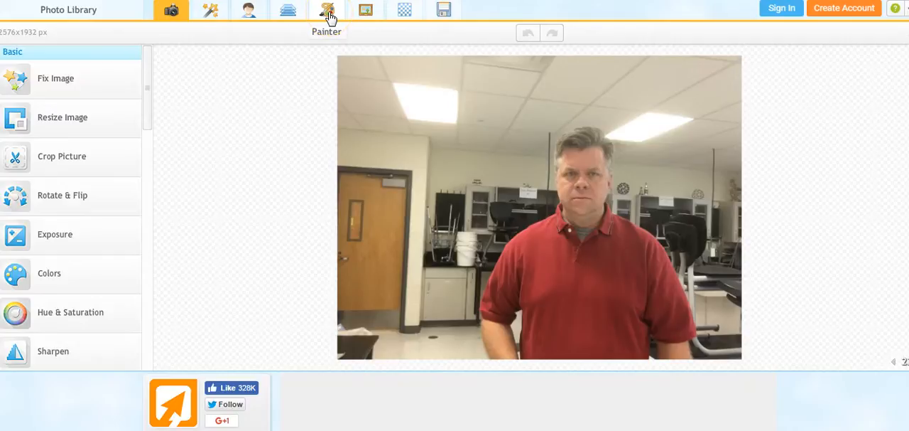